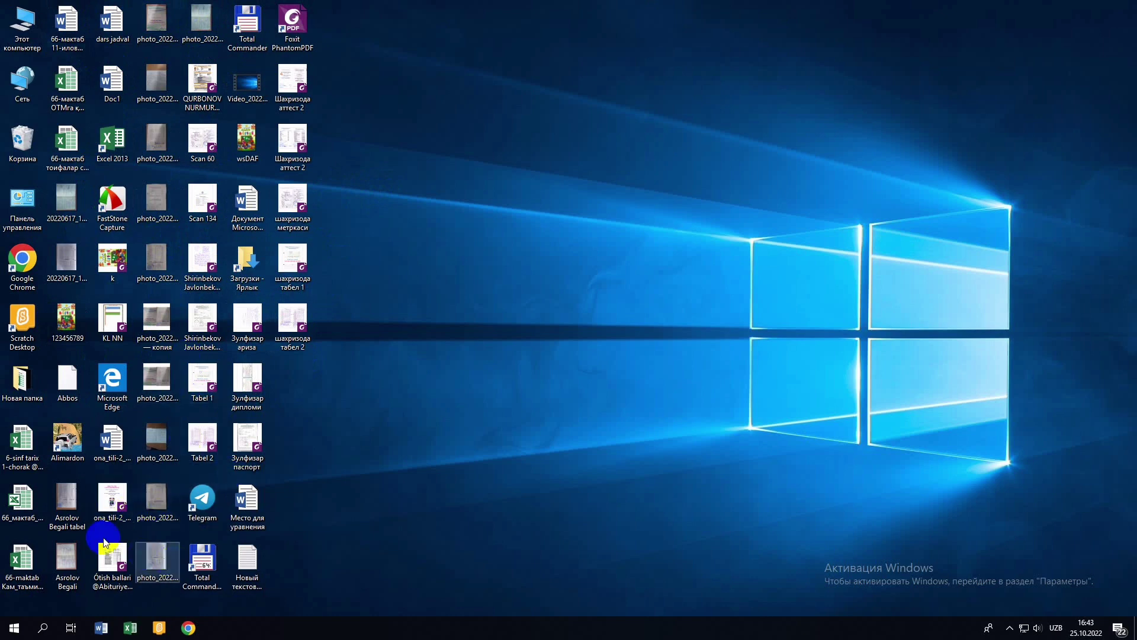
left_click(104, 542)
left_click(120, 570)
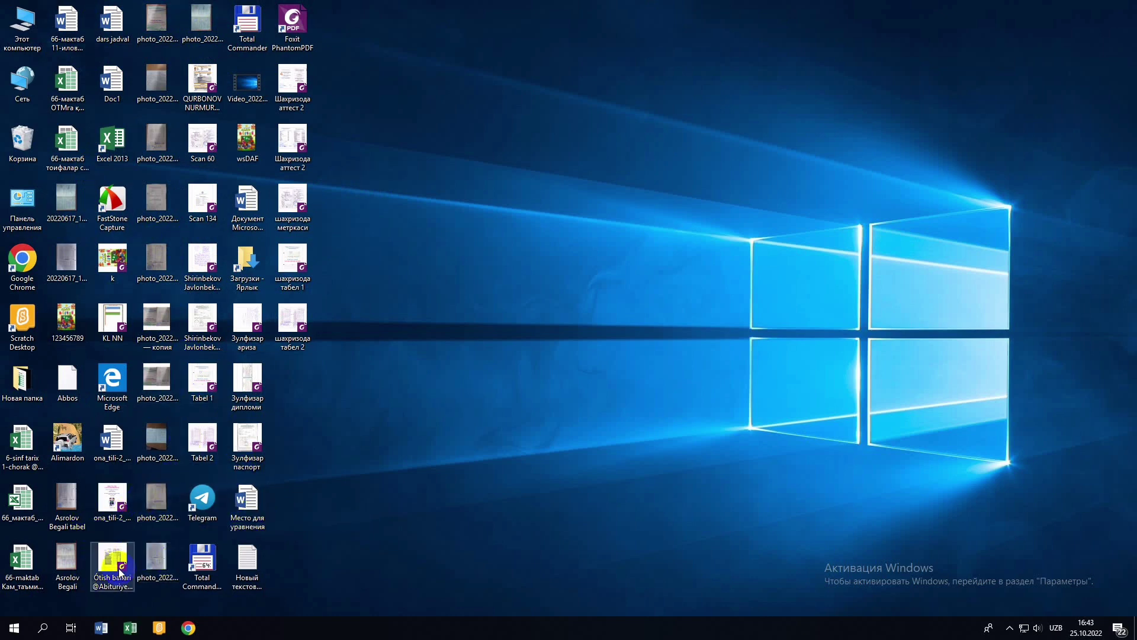
- Open the Ótish ballari PDF in Foxit, browse pages 1–4, and return to the top
double_click(119, 569)
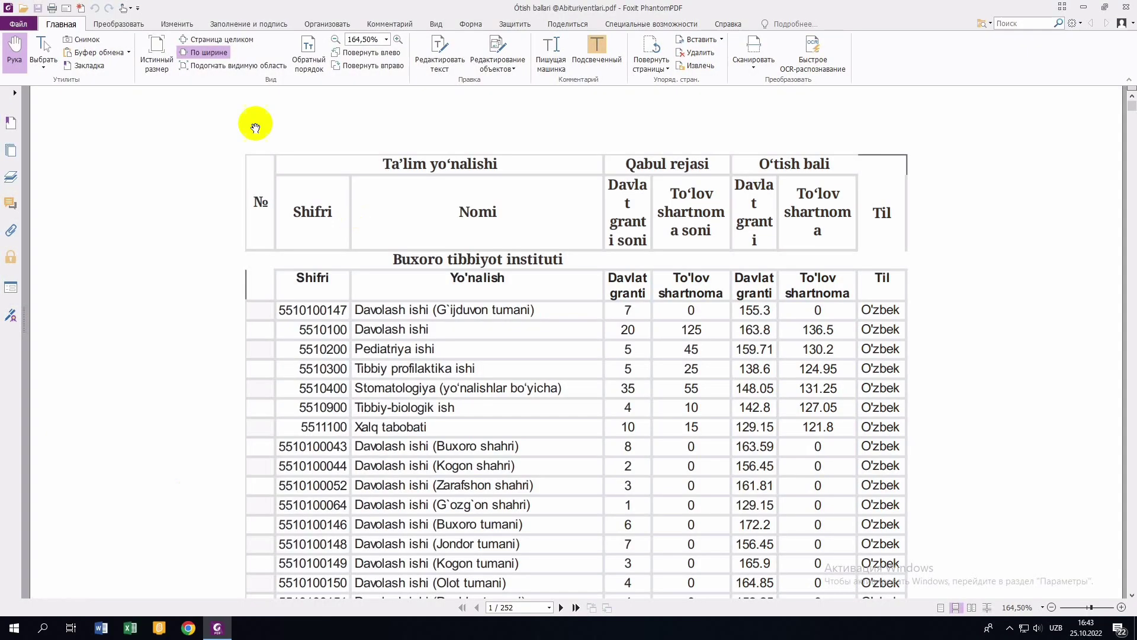
scroll(531, 278, "down", 2)
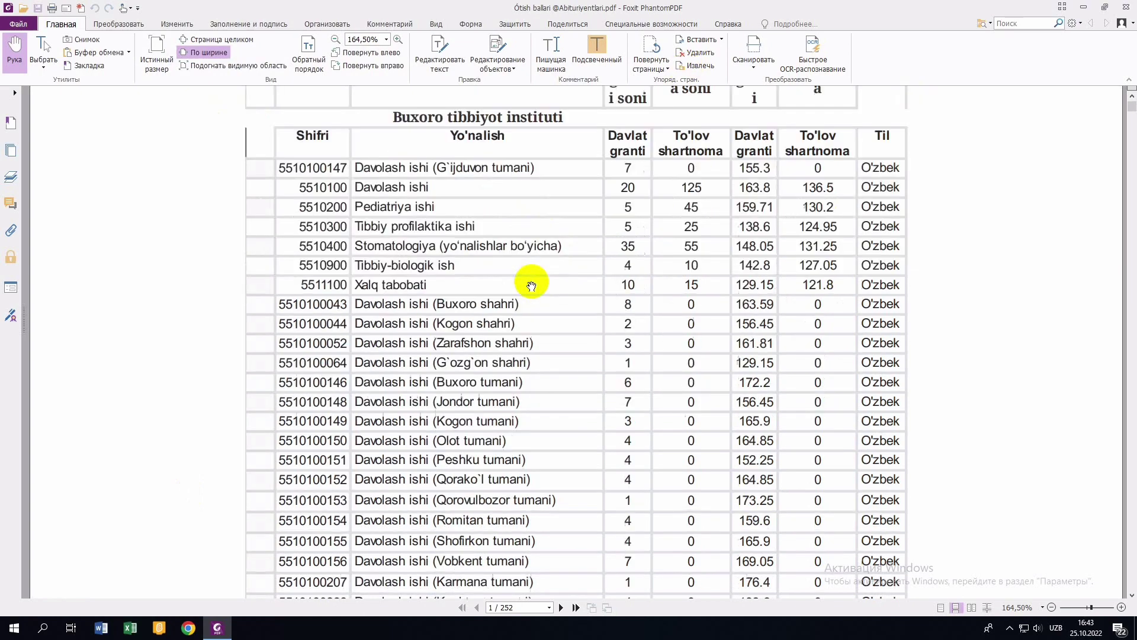
scroll(532, 286, "down", 4)
scroll(531, 286, "down", 5)
scroll(531, 284, "down", 5)
scroll(530, 283, "down", 4)
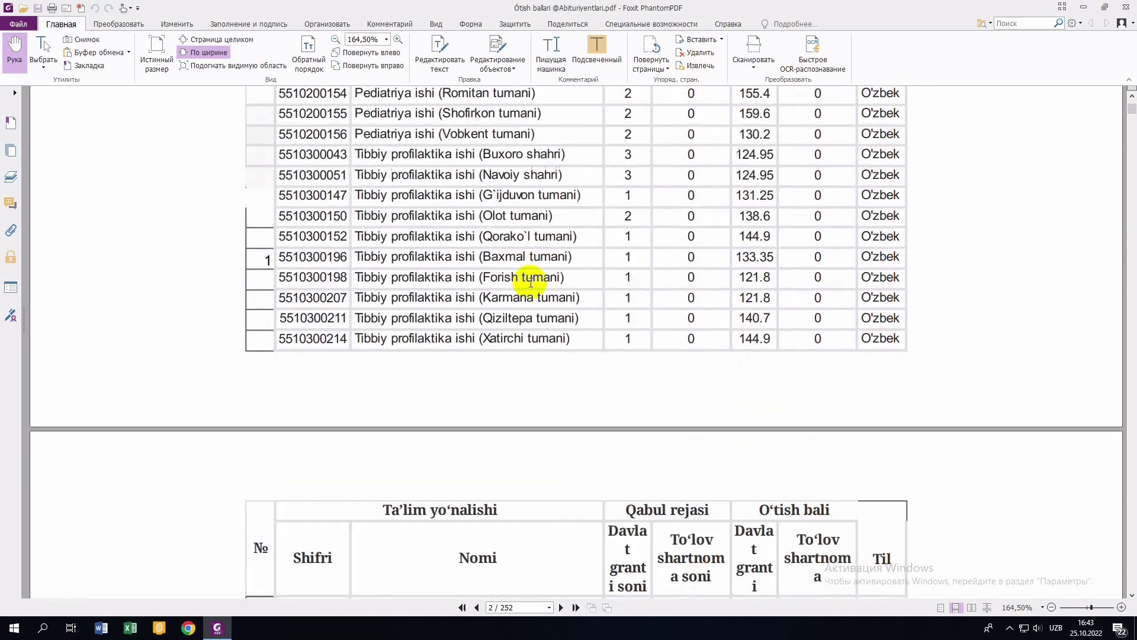
scroll(531, 283, "down", 3)
scroll(531, 283, "down", 3)
scroll(531, 283, "down", 3)
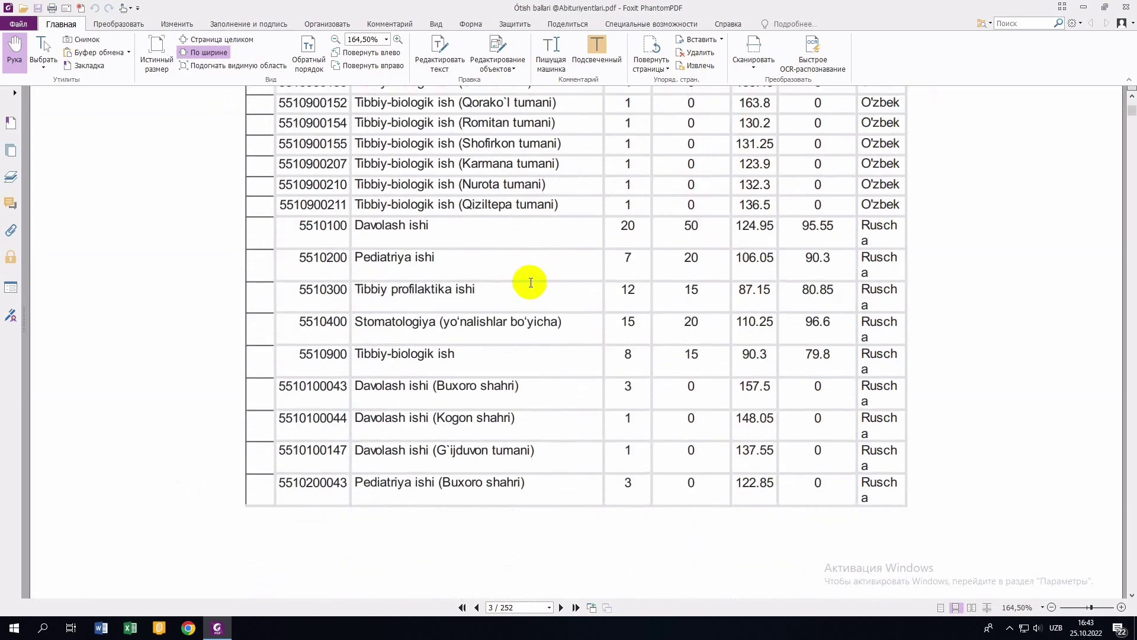
scroll(531, 283, "down", 5)
scroll(531, 283, "down", 4)
scroll(530, 285, "down", 4)
scroll(530, 286, "down", 3)
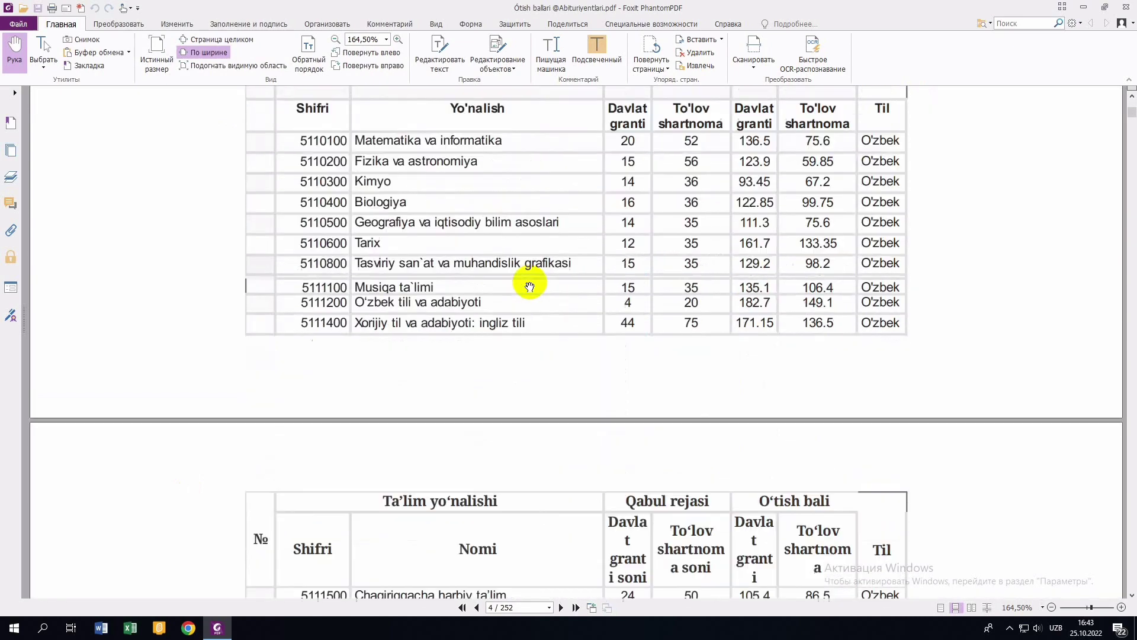
scroll(579, 223, "up", 3)
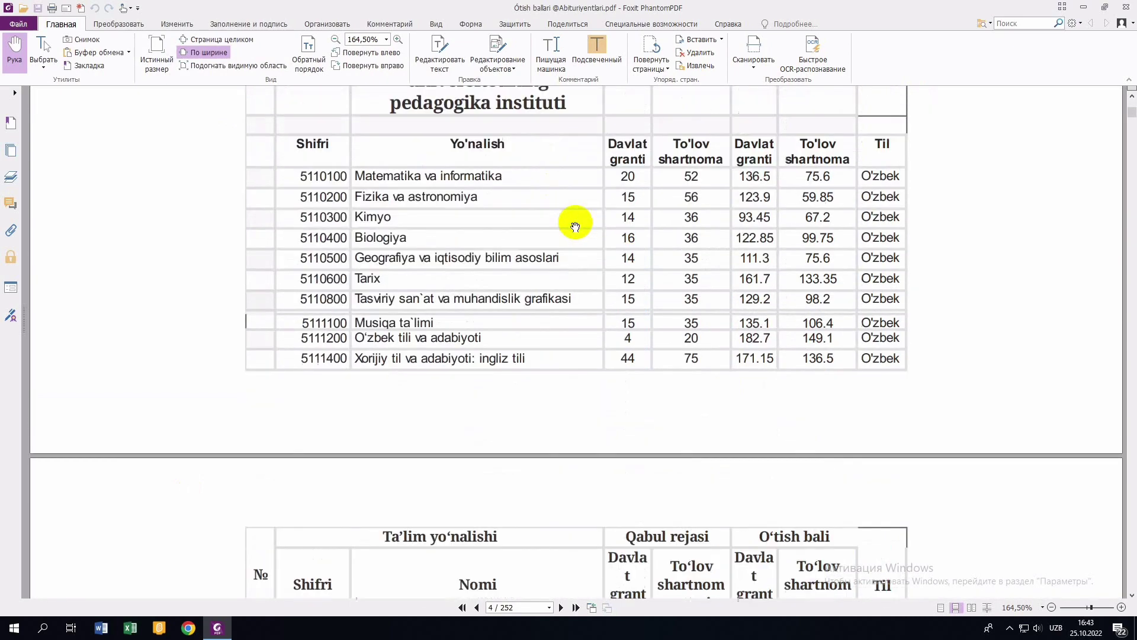
scroll(576, 226, "up", 3)
scroll(576, 227, "up", 4)
scroll(576, 227, "up", 4)
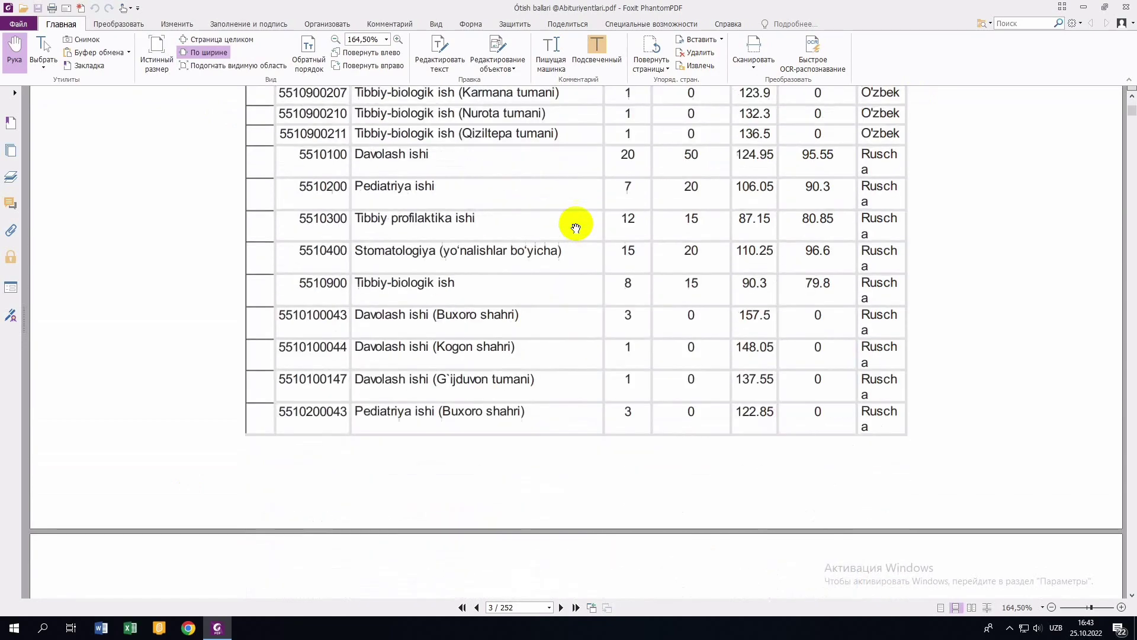
scroll(575, 227, "up", 5)
scroll(576, 227, "up", 4)
scroll(576, 227, "up", 4)
scroll(575, 227, "up", 5)
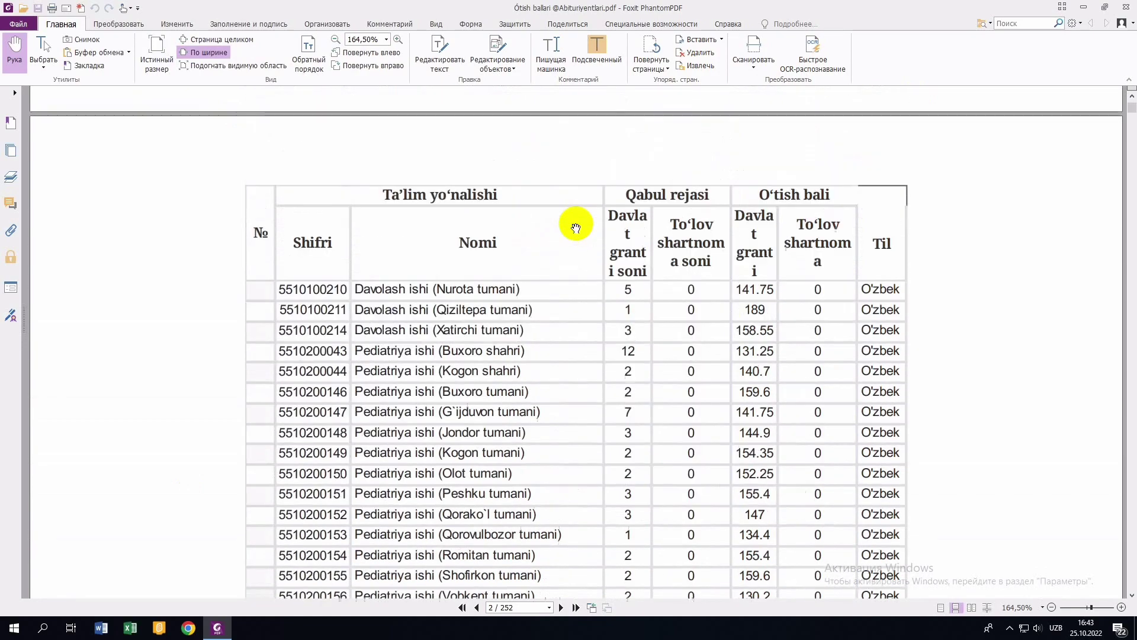
scroll(576, 227, "up", 4)
scroll(575, 227, "up", 5)
scroll(575, 227, "up", 2)
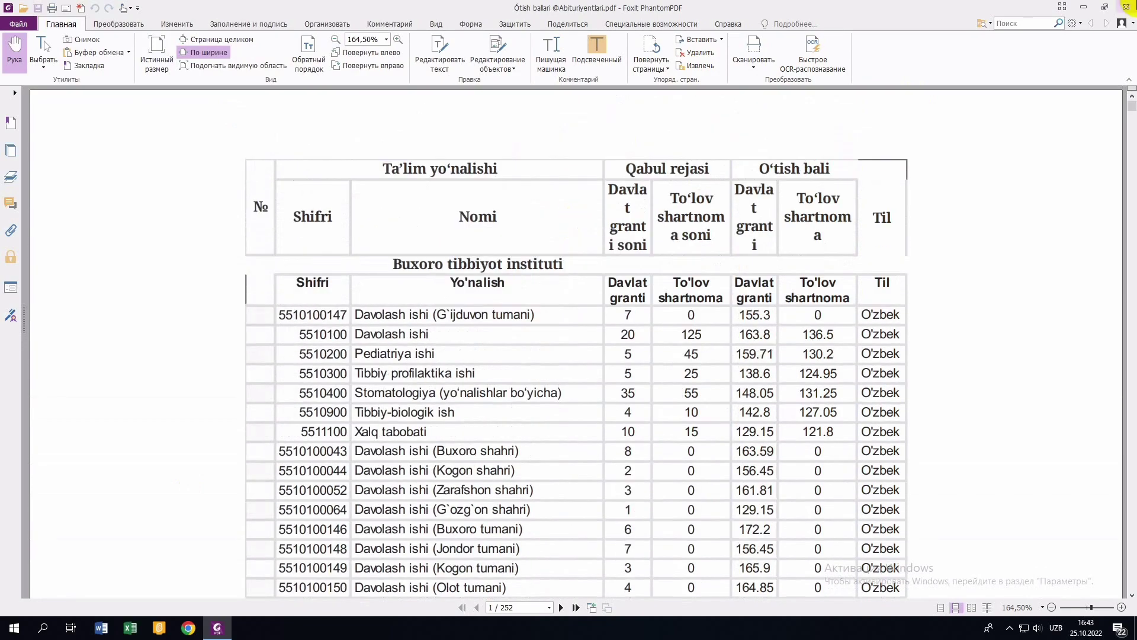
- Minimize Foxit, then move the Foxit PhantomPDF desktop shortcut aside and back into place
left_click(1083, 6)
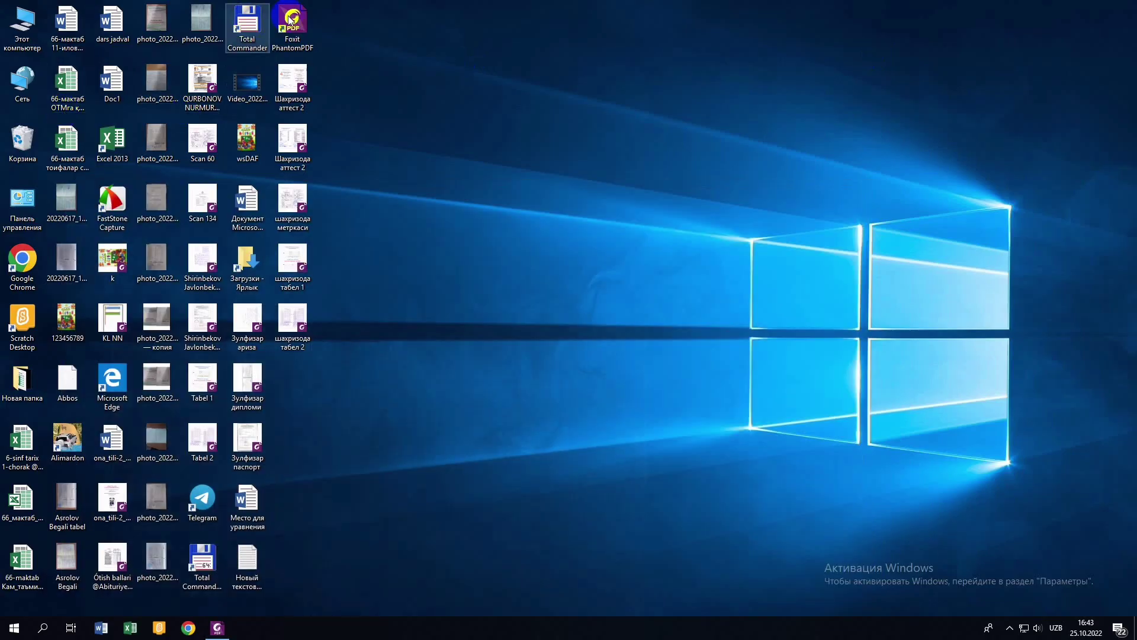
mouse_move(292, 25)
left_mouse_down()
mouse_move(507, 69)
mouse_move(562, 95)
left_mouse_up()
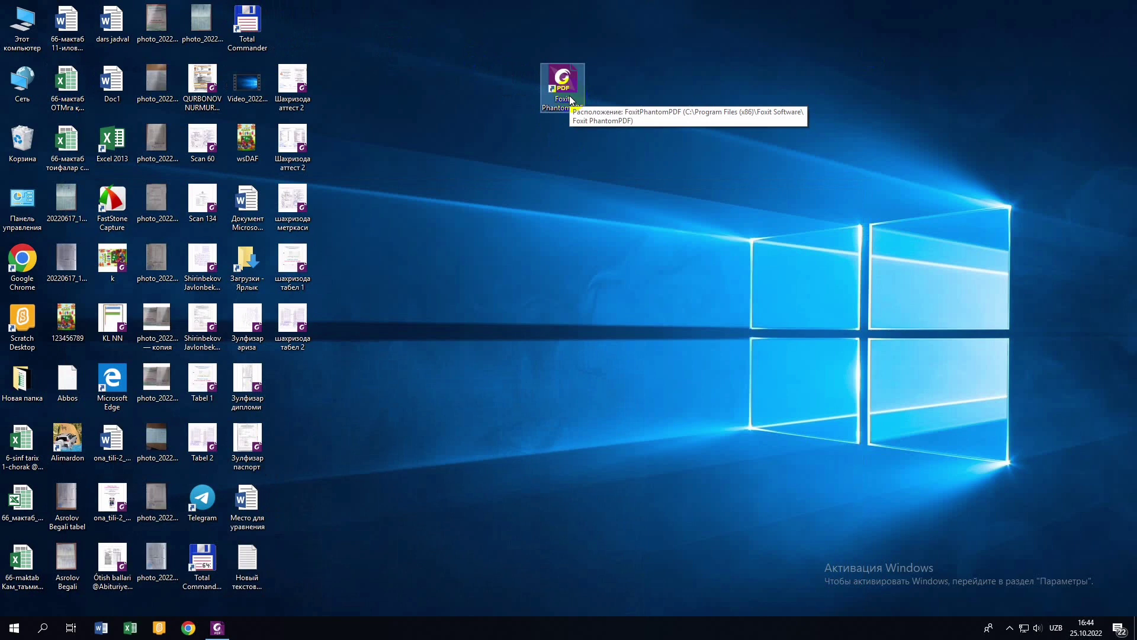
left_click_drag(569, 98, 318, 34)
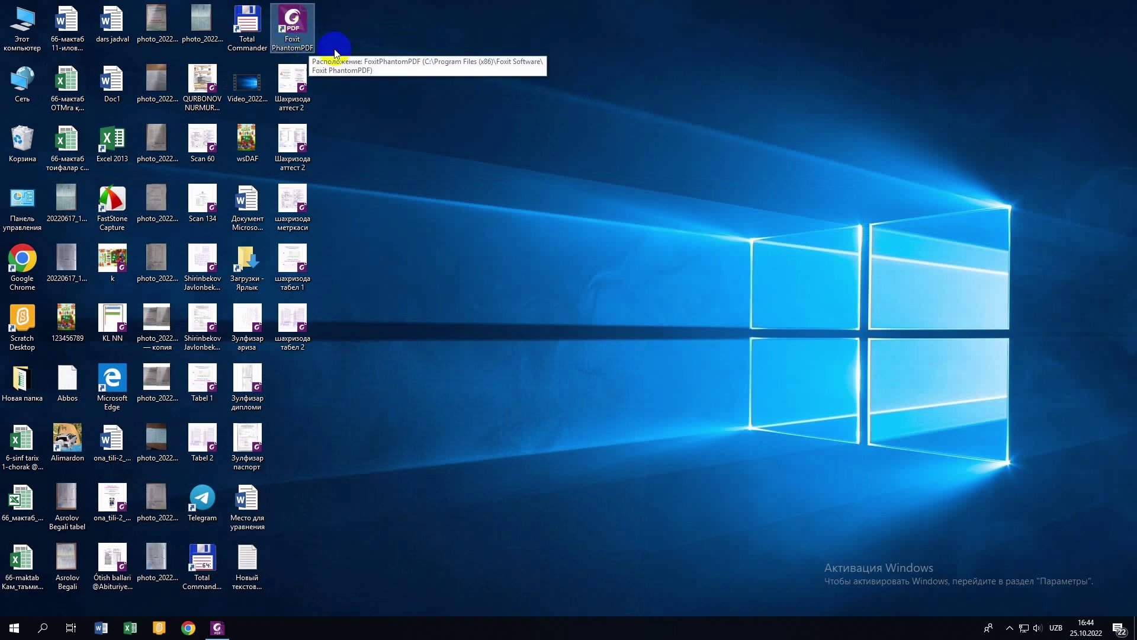
- Restore Foxit and export the PDF via В MS Office > В Word, saving to Рабочий стол
left_click(217, 627)
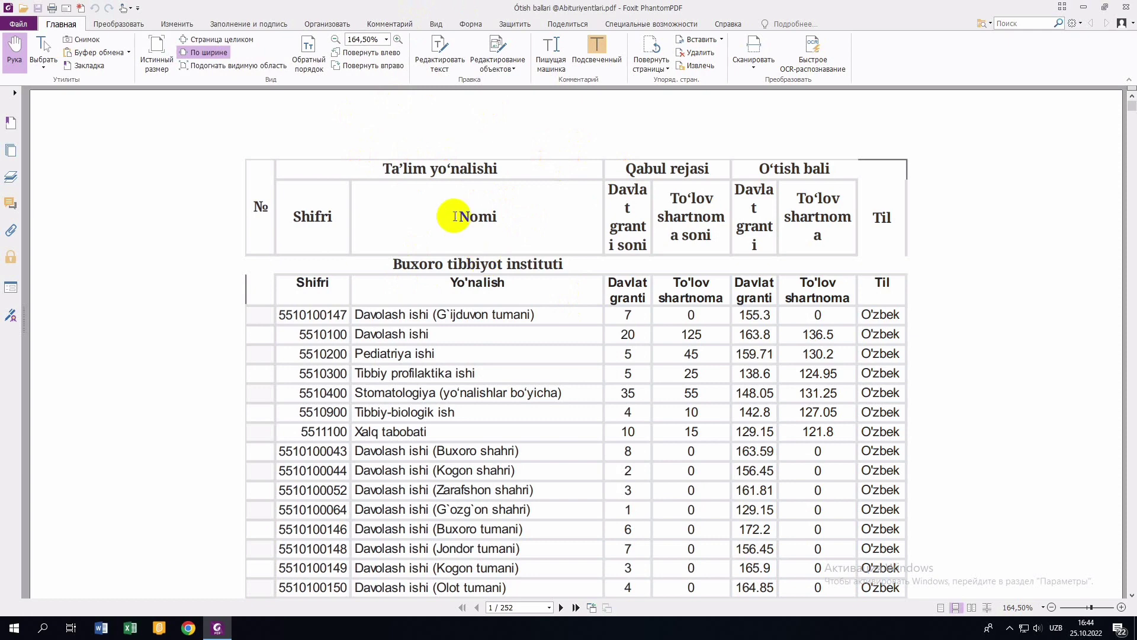
left_click(121, 26)
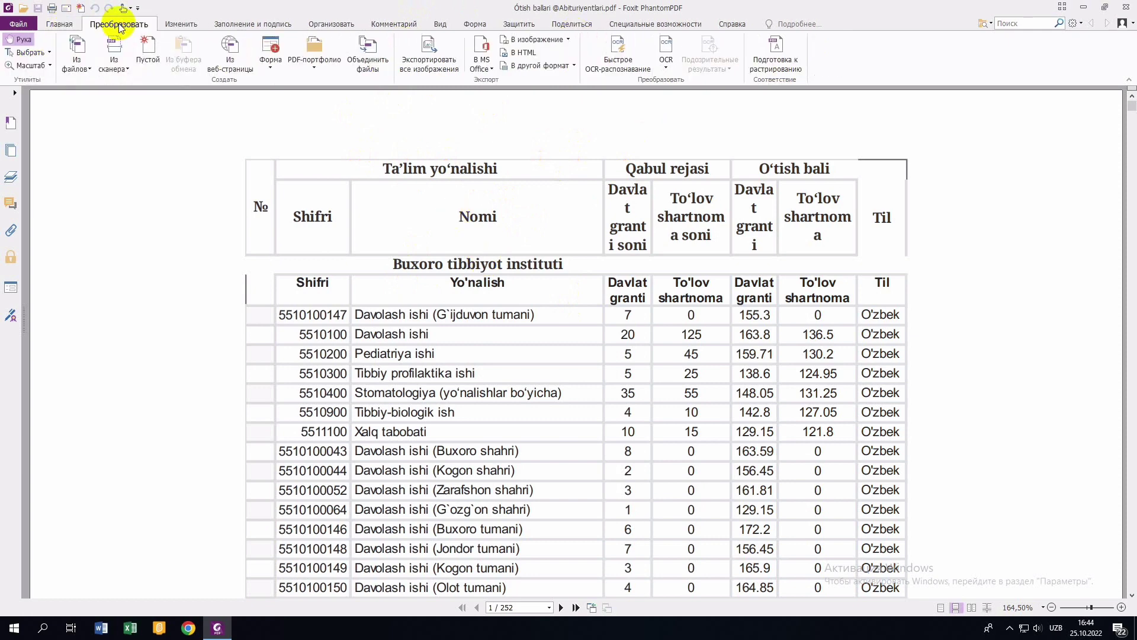
left_click(494, 71)
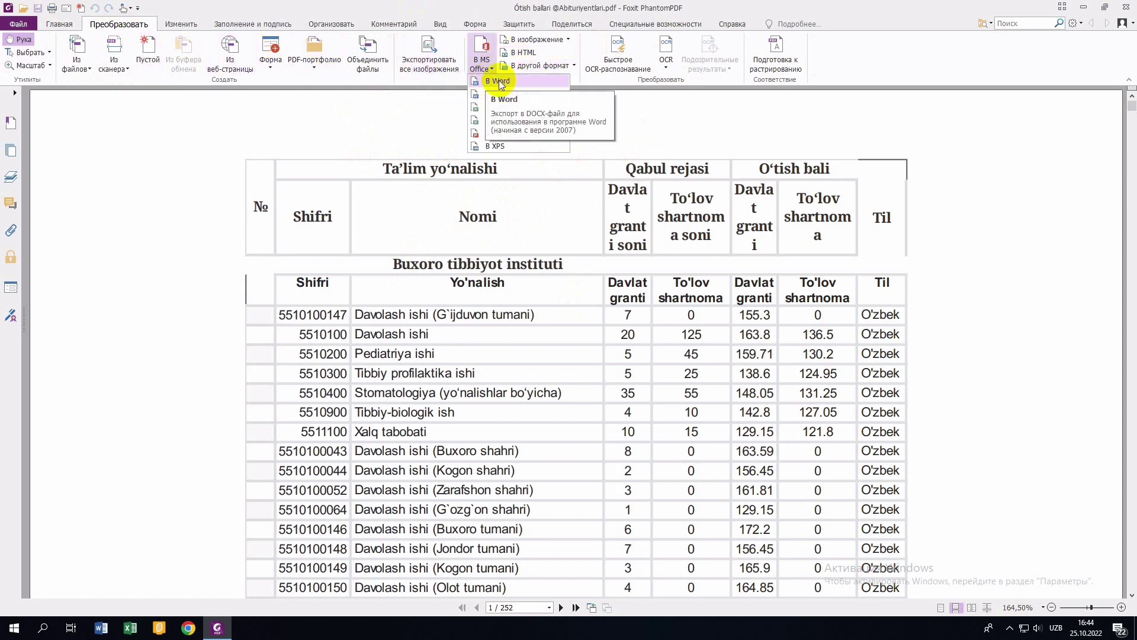
left_click(501, 82)
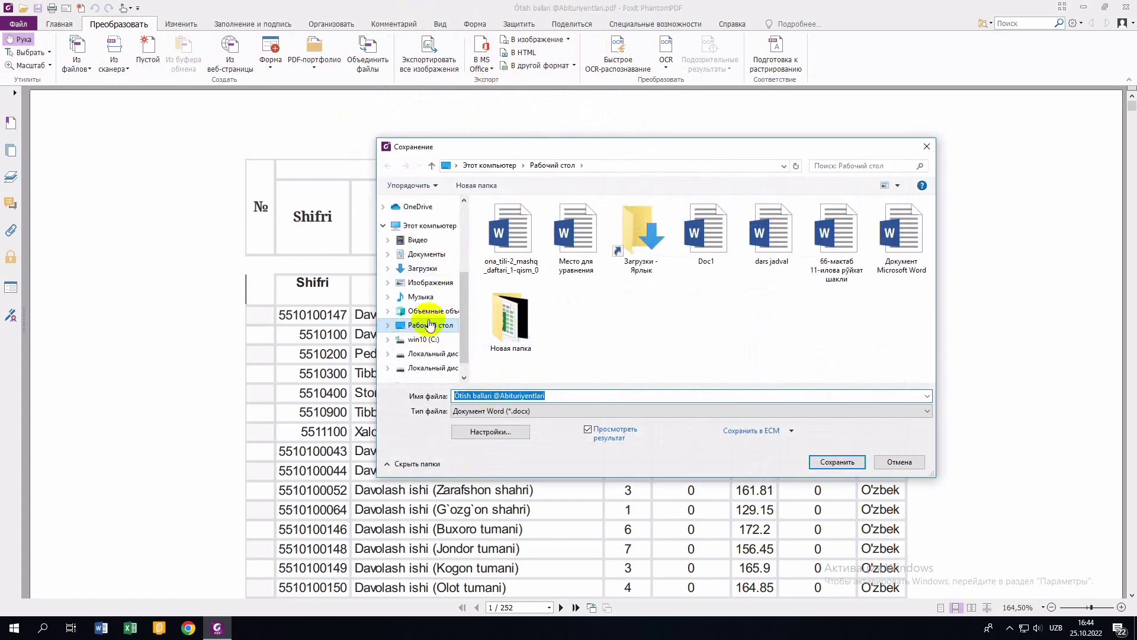
left_click(827, 462)
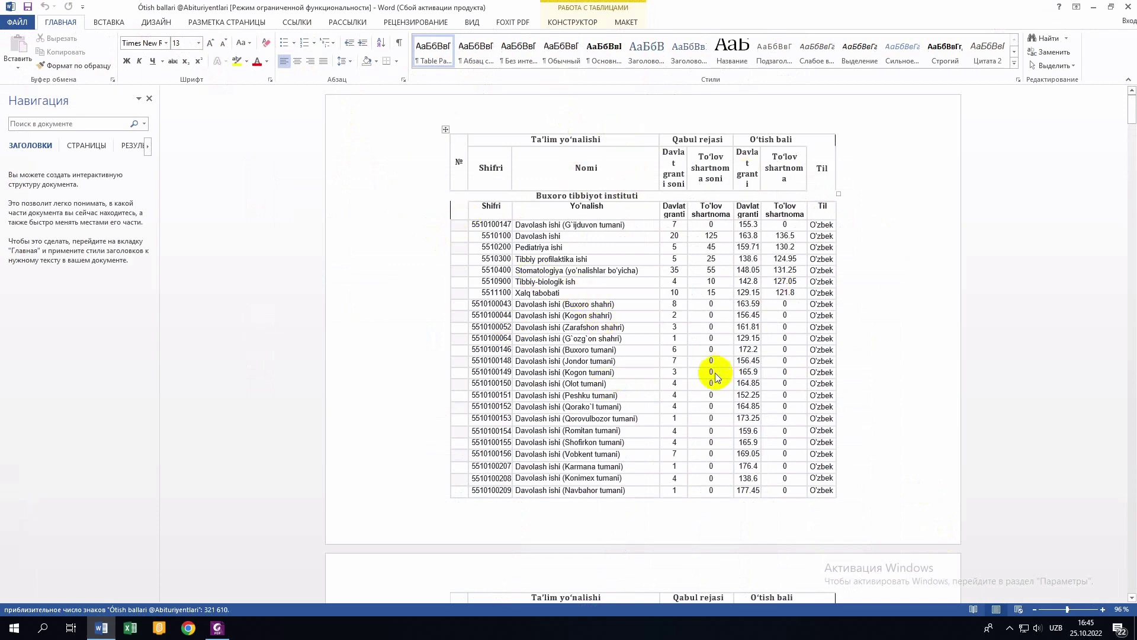
- Dismiss the Office activation prompt and delete the closing bracket from the first row's district name
left_click(734, 427)
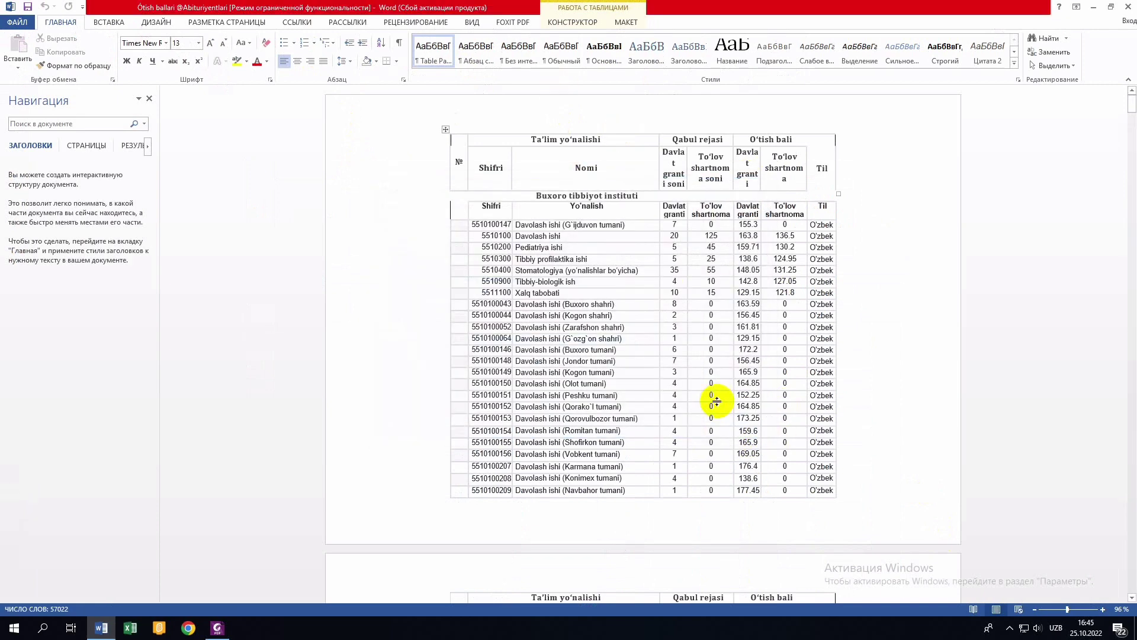
scroll(716, 402, "down", 3)
scroll(717, 401, "down", 3)
scroll(717, 402, "down", 3)
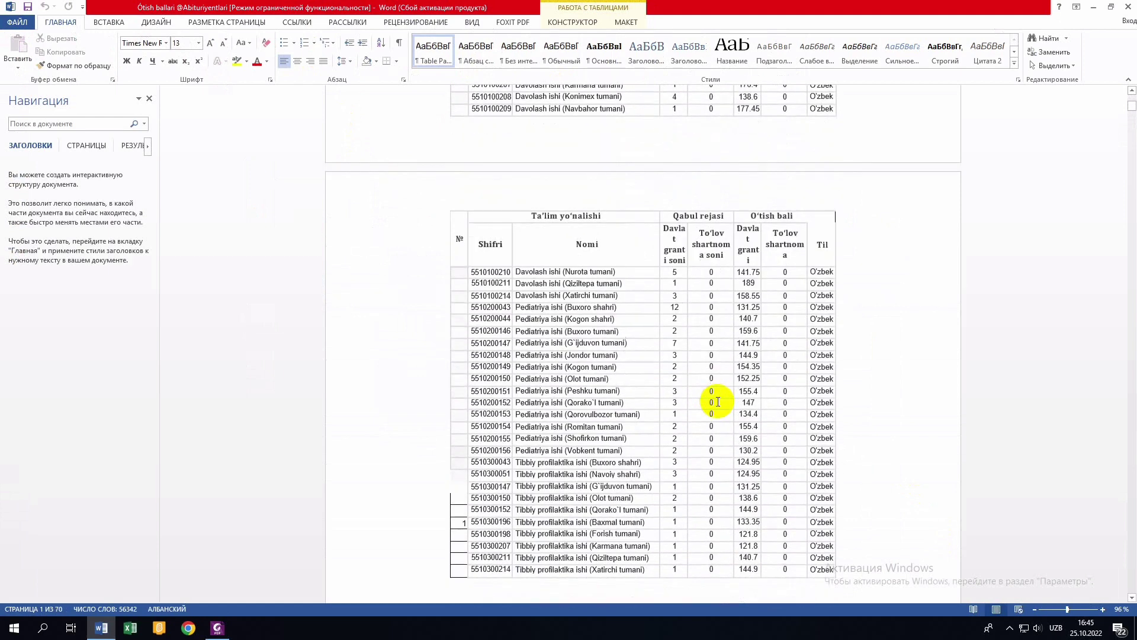
scroll(717, 401, "up", 4)
scroll(718, 402, "up", 5)
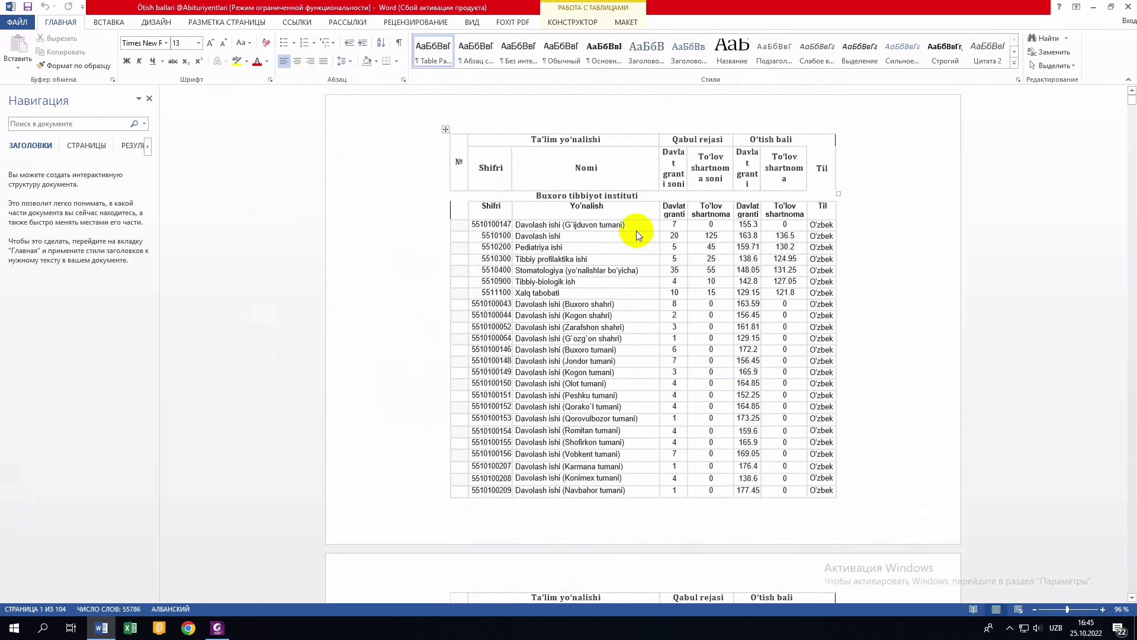
left_click(631, 228)
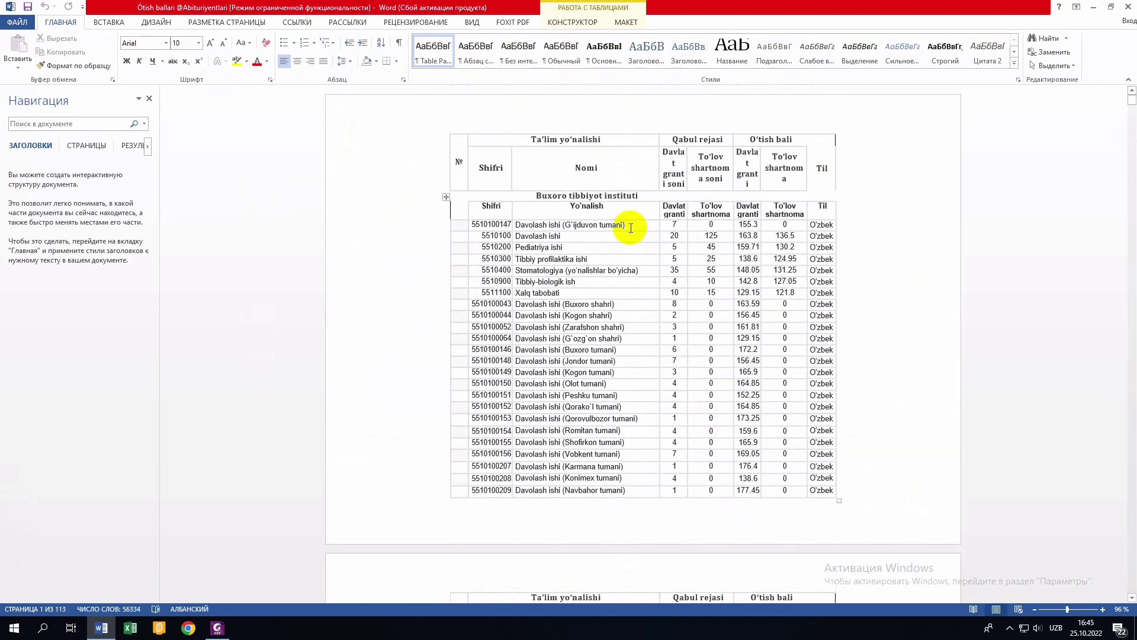
key("BackSpace")
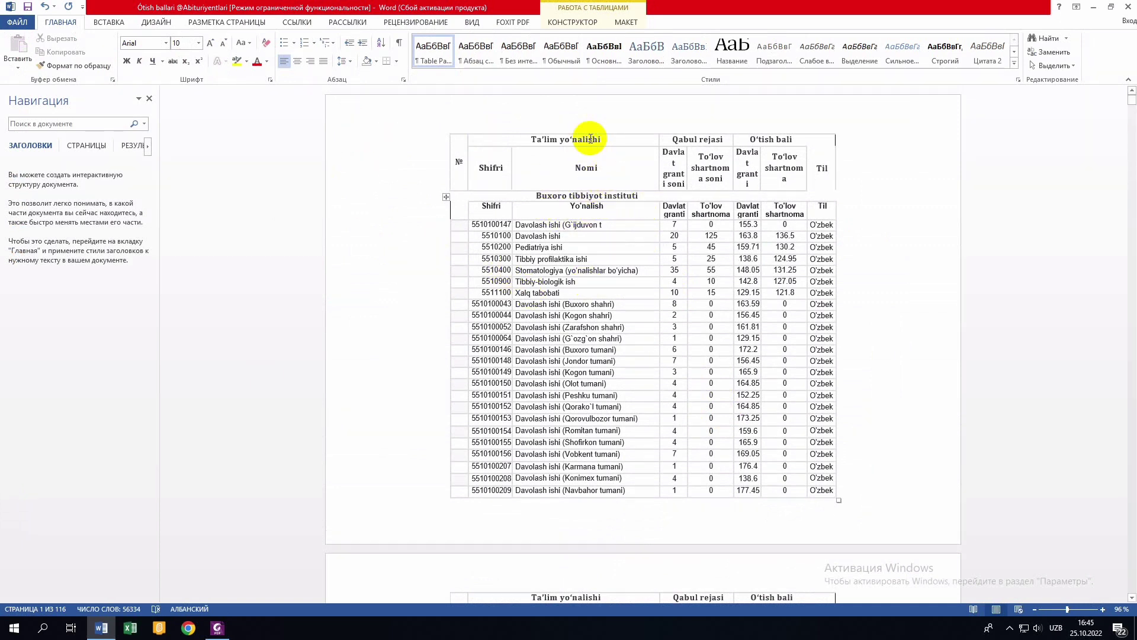
- Change the Ta'lim yo'nalishi header ending to 'ghrtbfdbfb', then close Word choosing Не сохранять
left_click(609, 138)
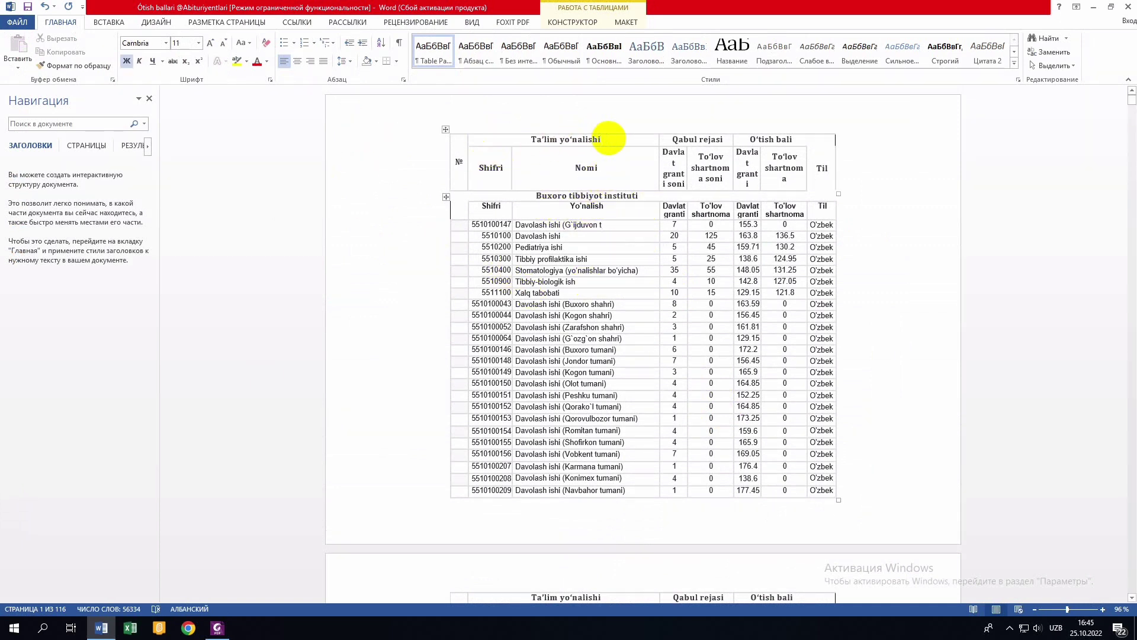
key("BackSpace")
key("BackSpace")
key("BackSpace")
key("BackSpace")
key("BackSpace")
type("ghrtbfdbfb")
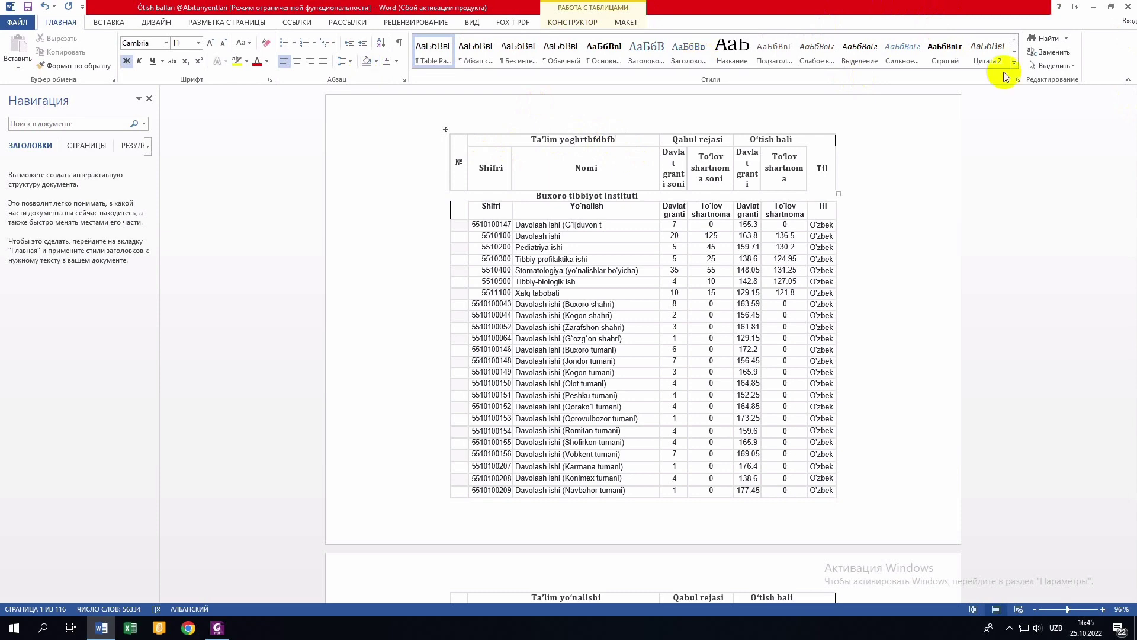
left_click(1128, 7)
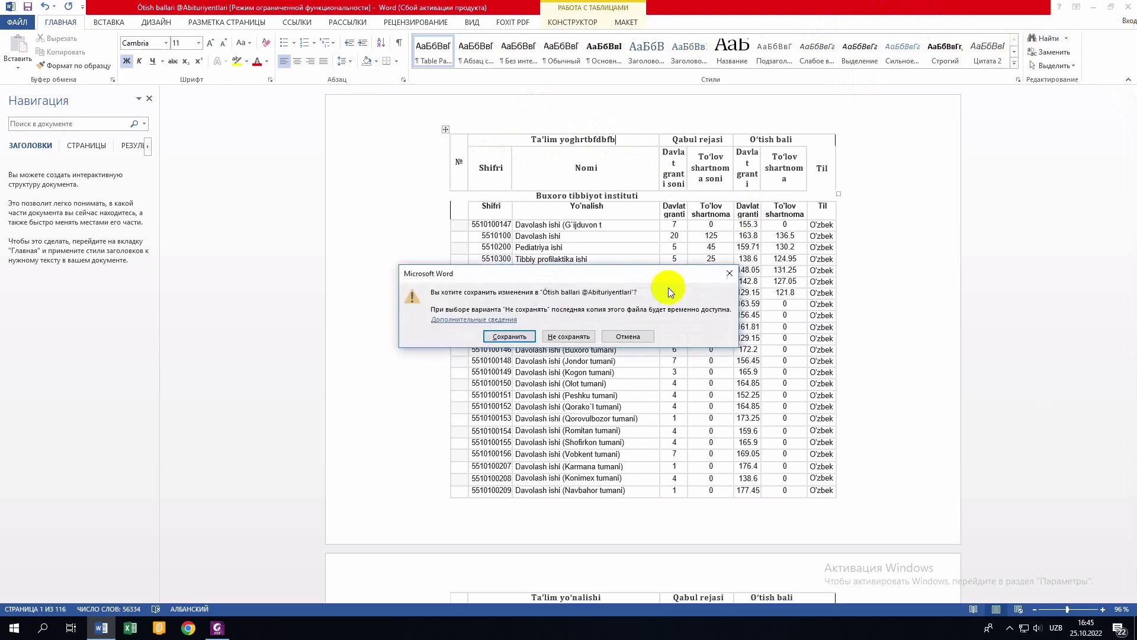
left_click(570, 330)
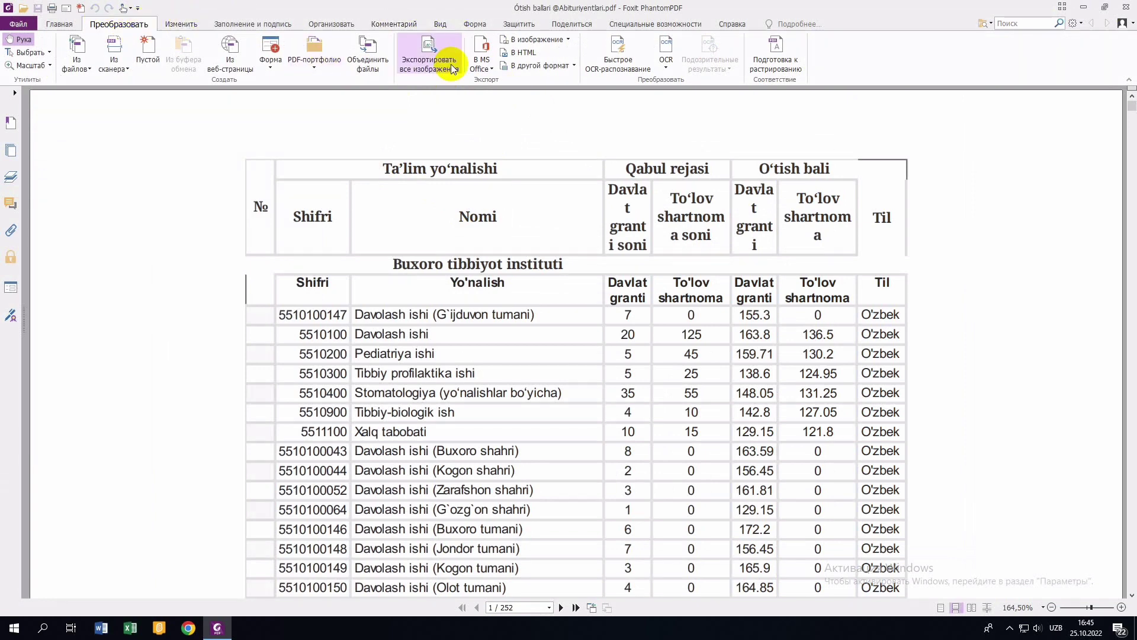
- Export the PDF via В MS Office > В Excel, saving it to Рабочий стол
left_click(492, 69)
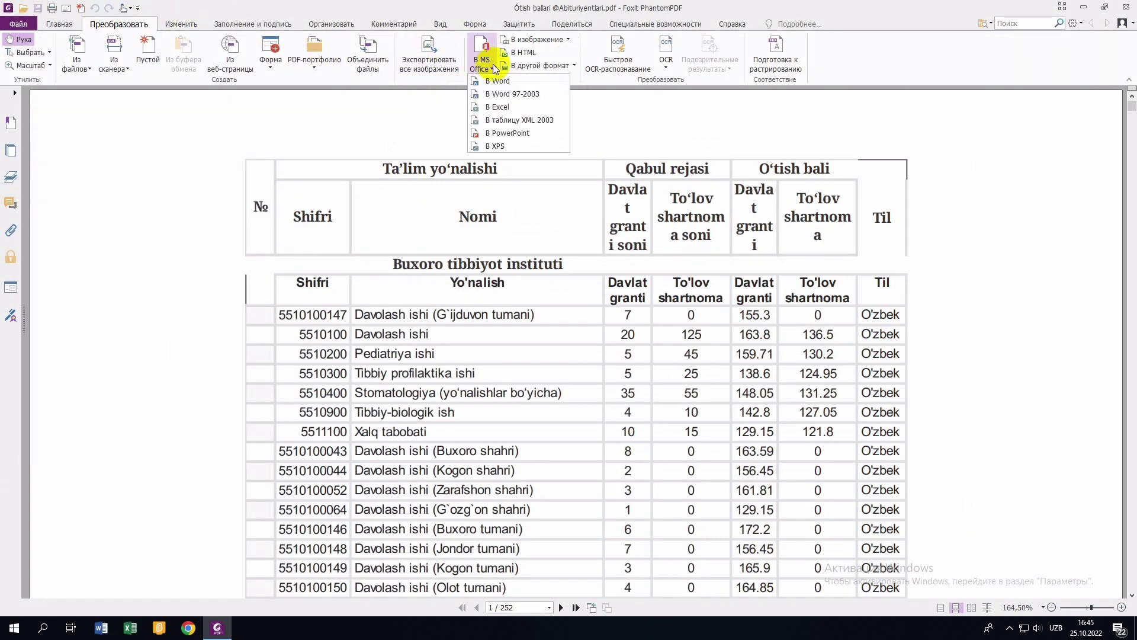
left_click(500, 106)
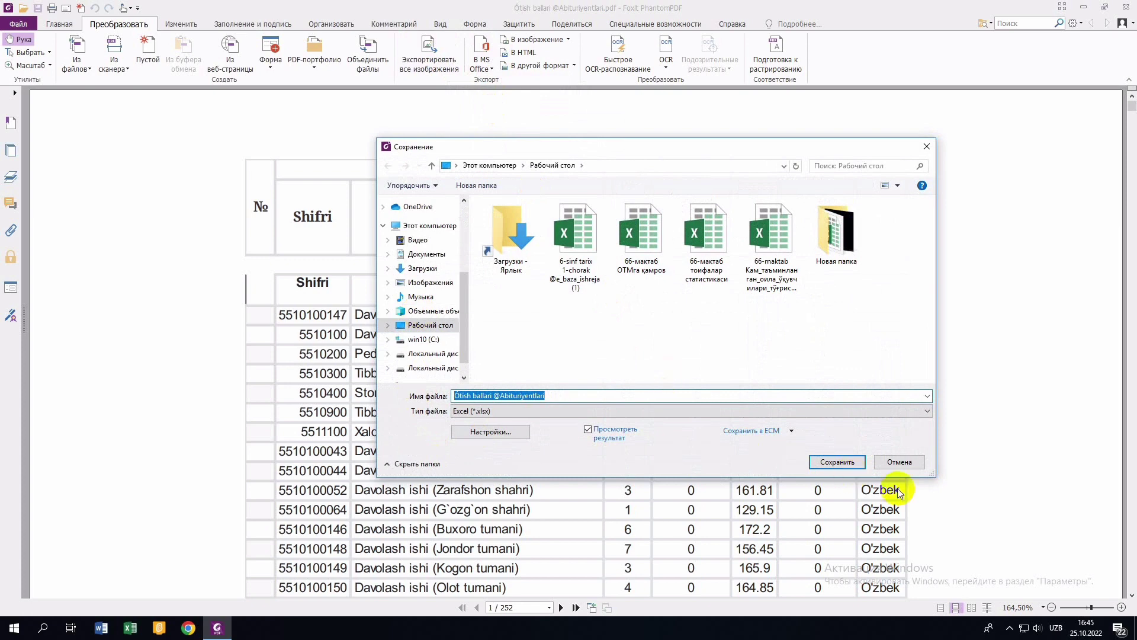
left_click(837, 461)
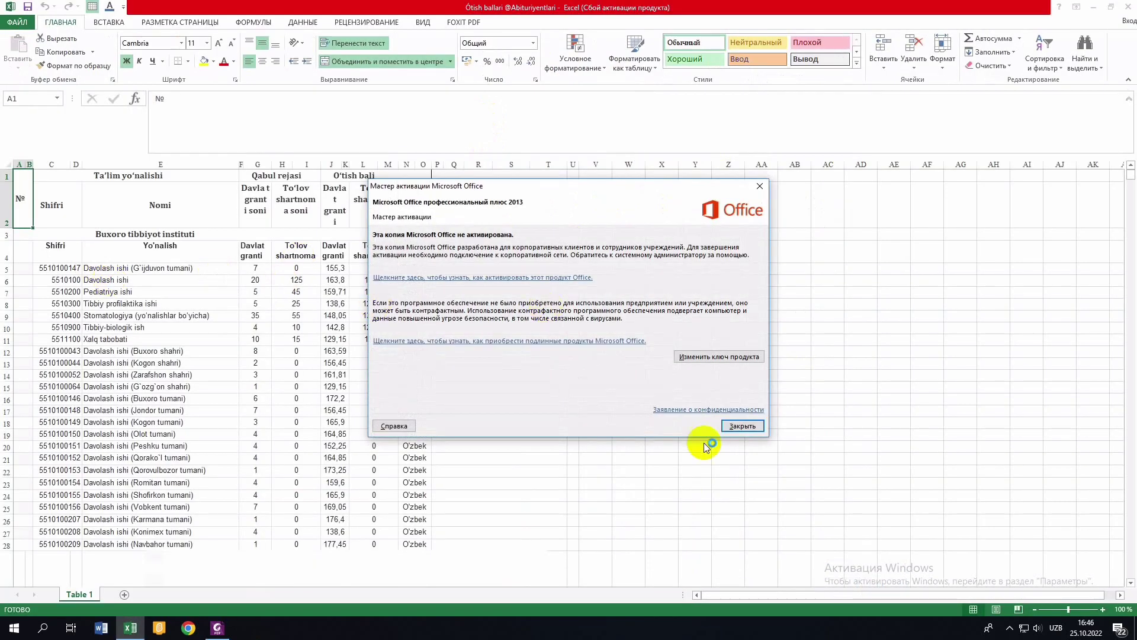
- Close the activation wizard, set H10 to 20, and retype the C1 header ending as 'dsvdsv'
left_click(738, 422)
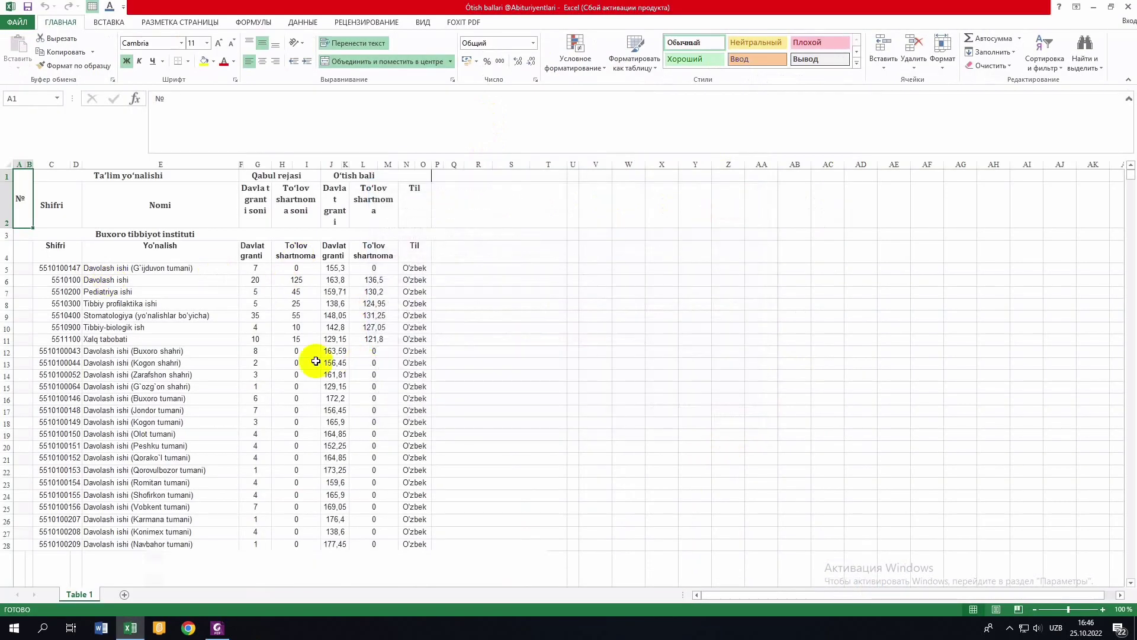
left_click(302, 330)
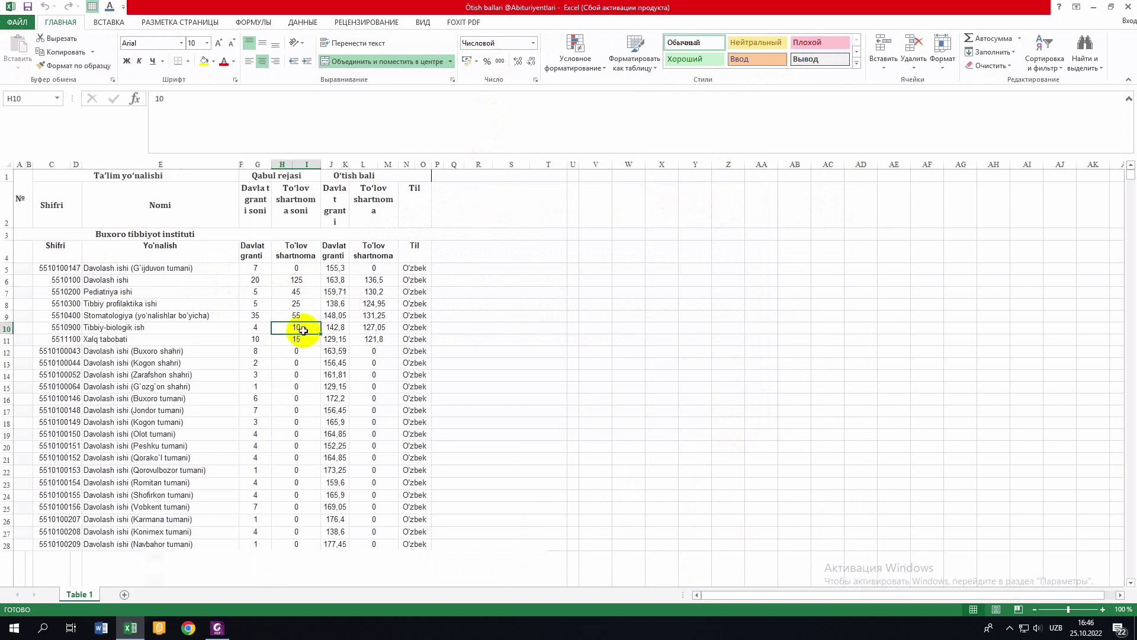
type("20")
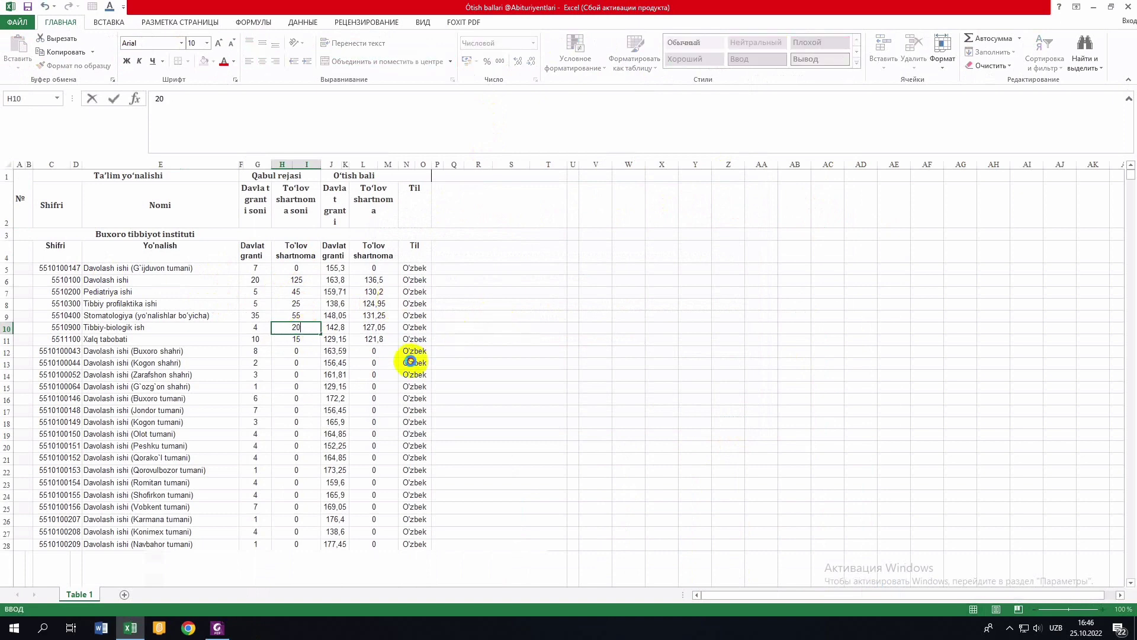
left_click(409, 361)
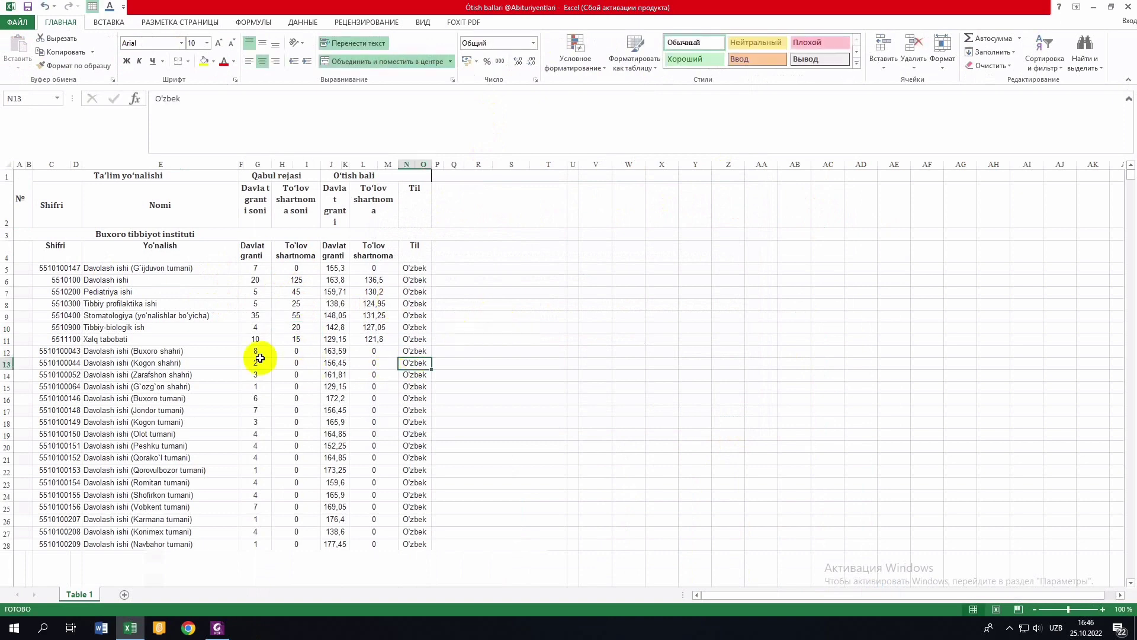
double_click(198, 178)
key("BackSpace")
key("BackSpace")
key("BackSpace")
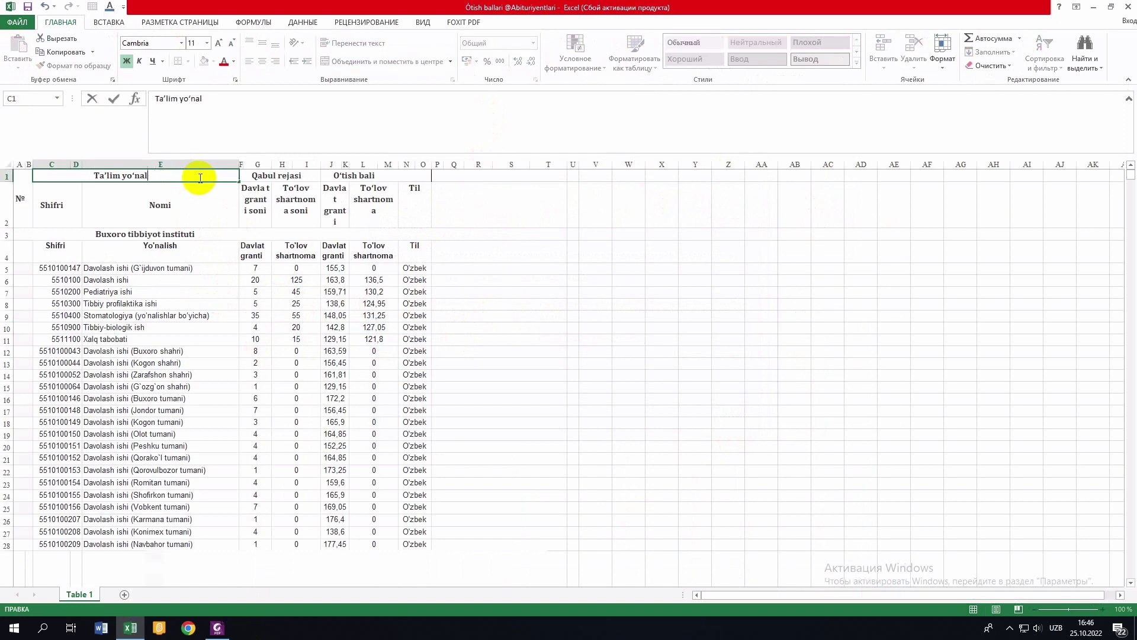
type("dsvdsv")
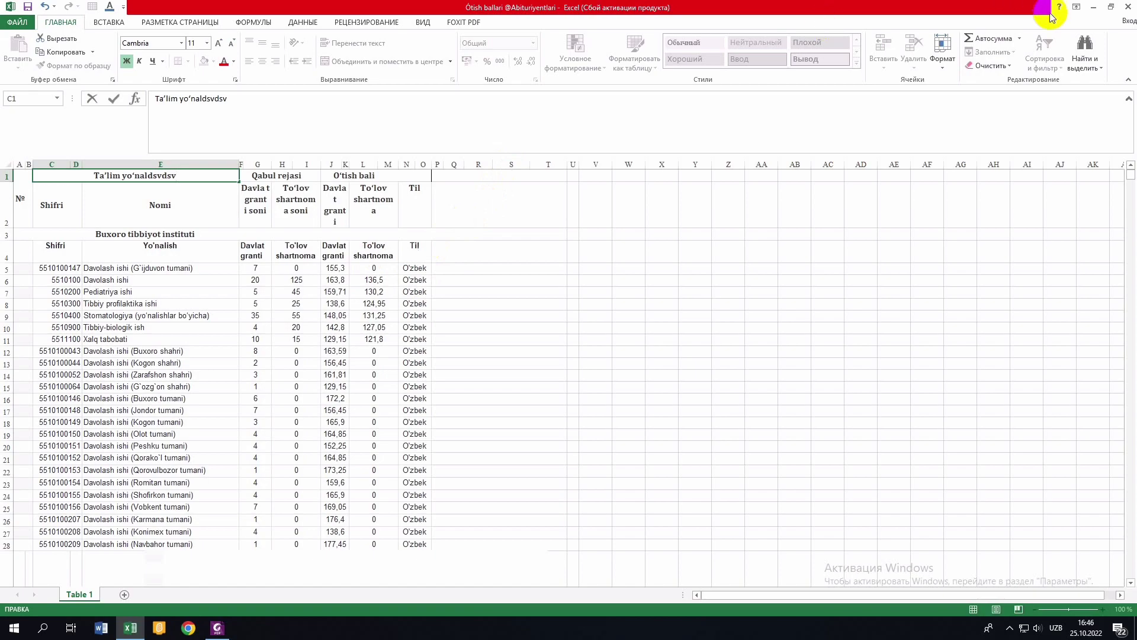
- Minimize Excel and Foxit, then drag the Foxit PhantomPDF shortcut to an empty desktop spot
left_click(1097, 9)
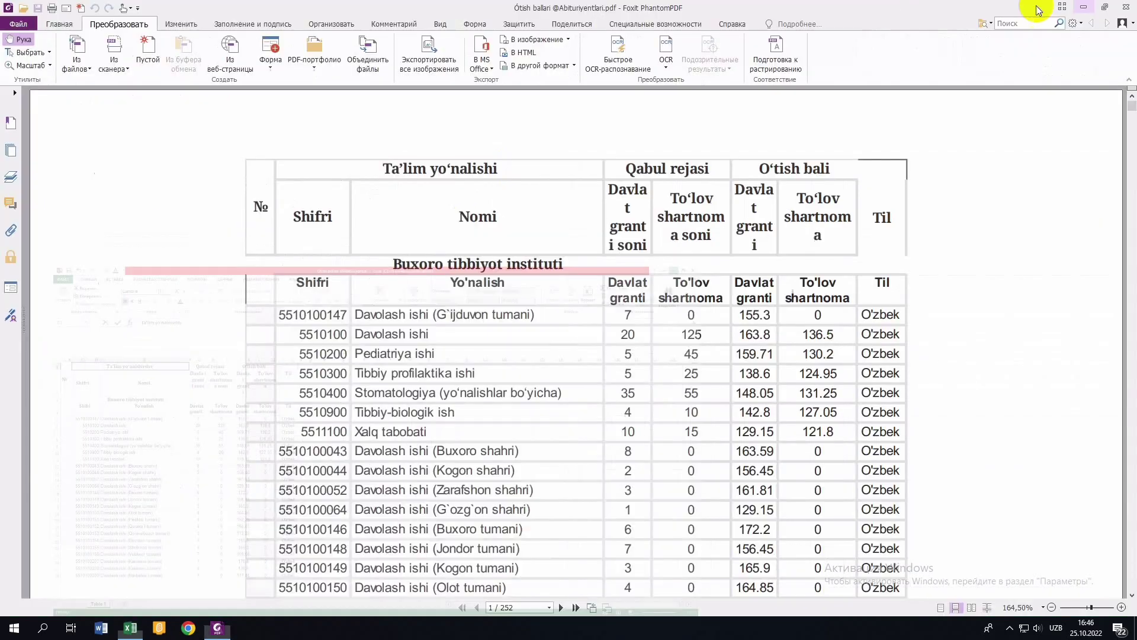
left_click(1068, 8)
left_click_drag(292, 24, 474, 145)
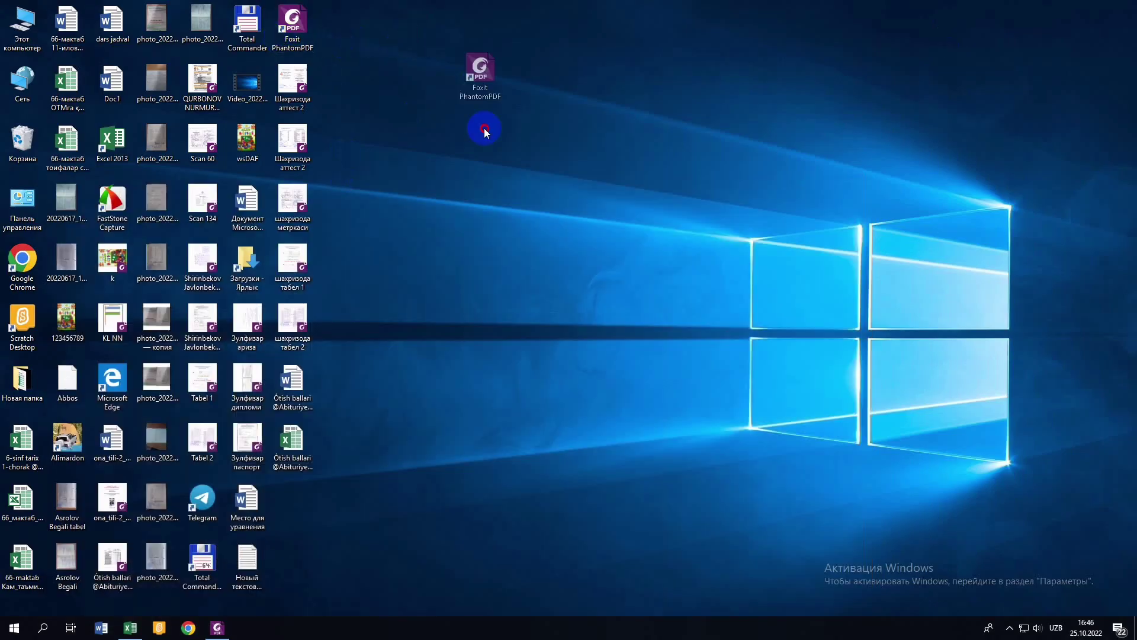